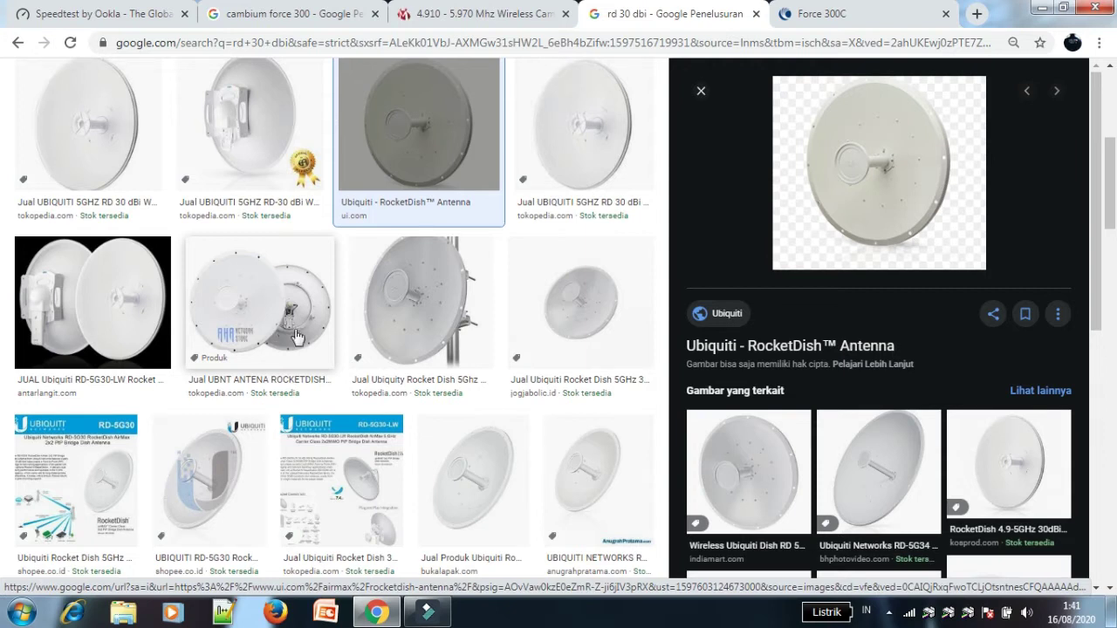
Step: Log in to the Force 300C radio's web interface at 10.13.13.244 with the saved credentials
click(305, 13)
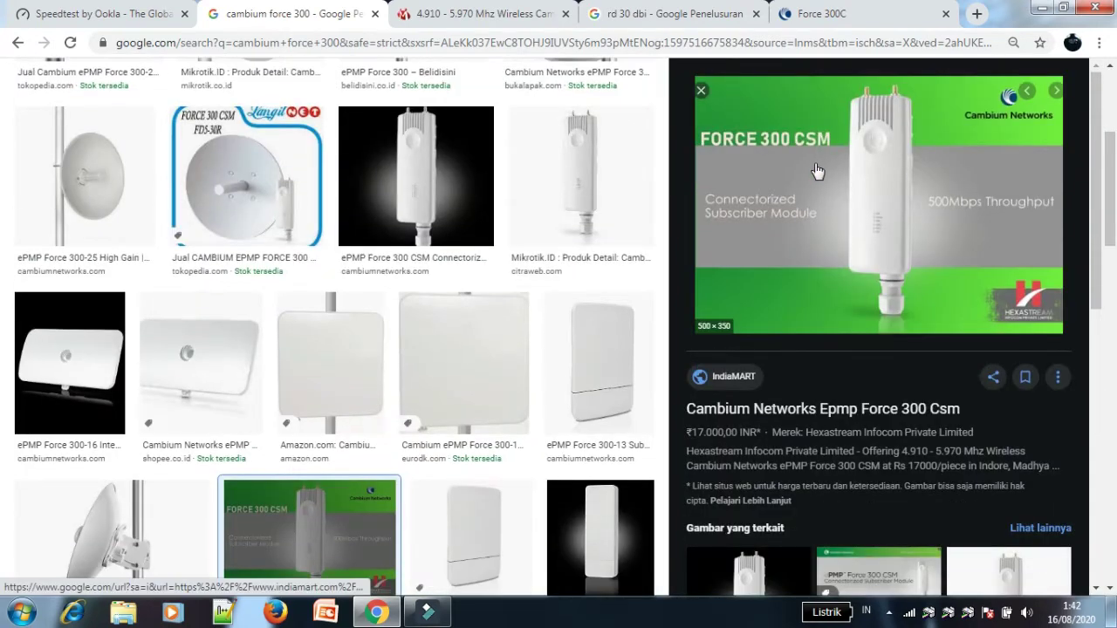
click(823, 14)
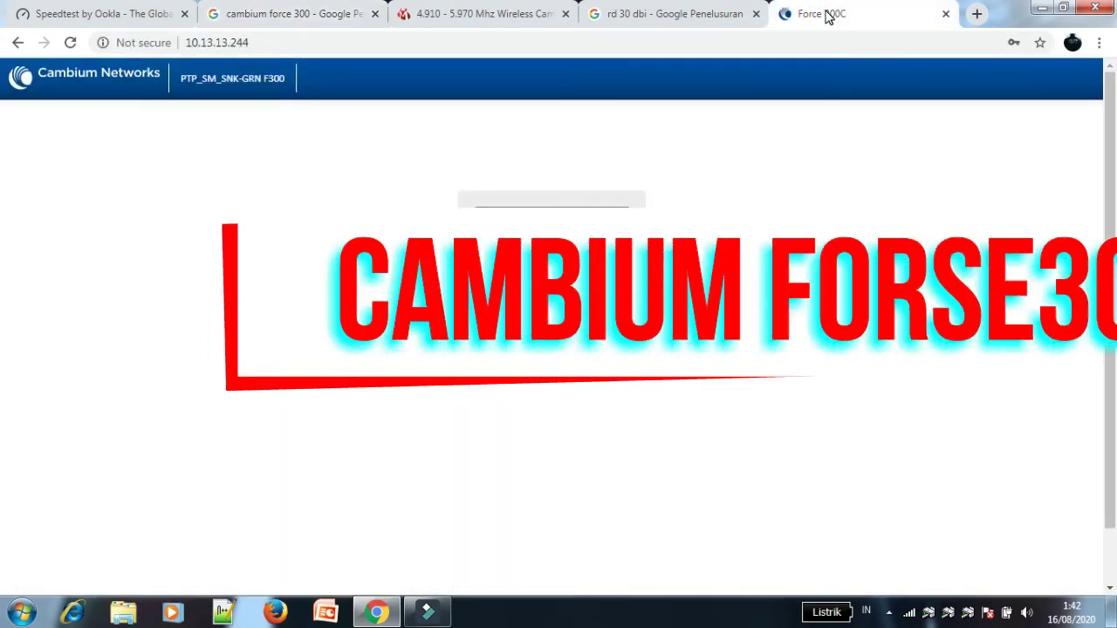
click(513, 207)
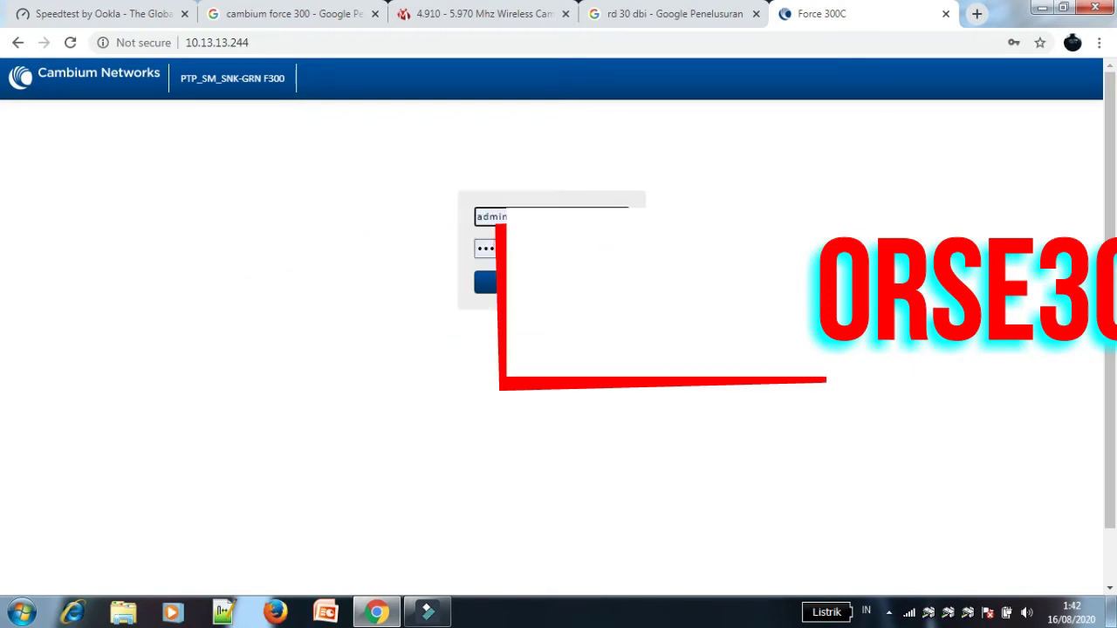
click(529, 286)
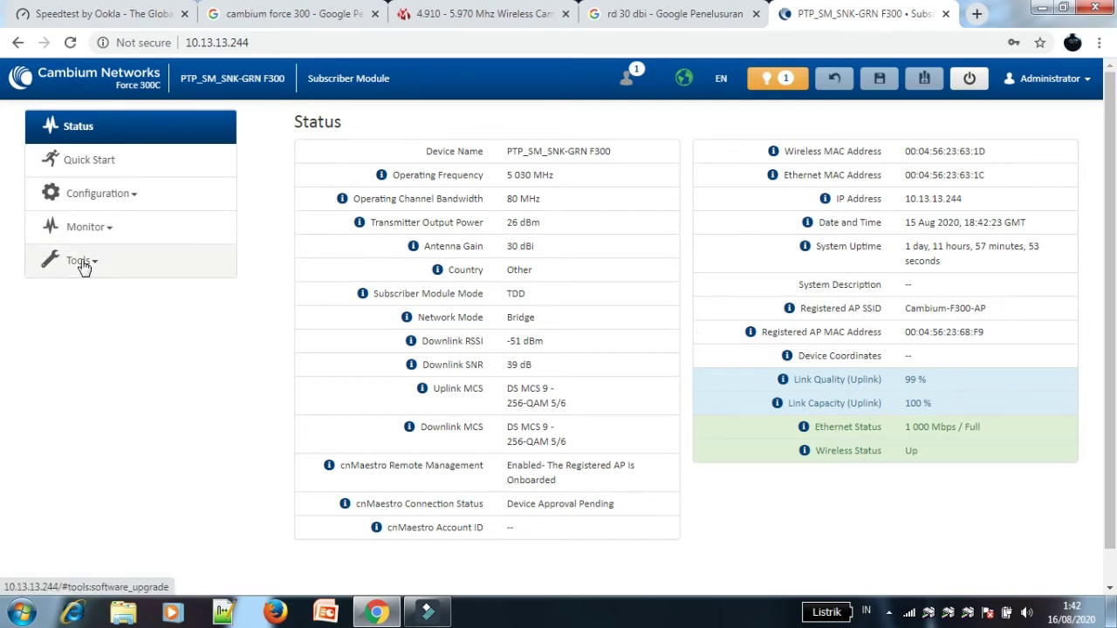
Step: Open the eAlign tool and examine the current and peak RSSI with the signal chart
mouse_move(406, 321)
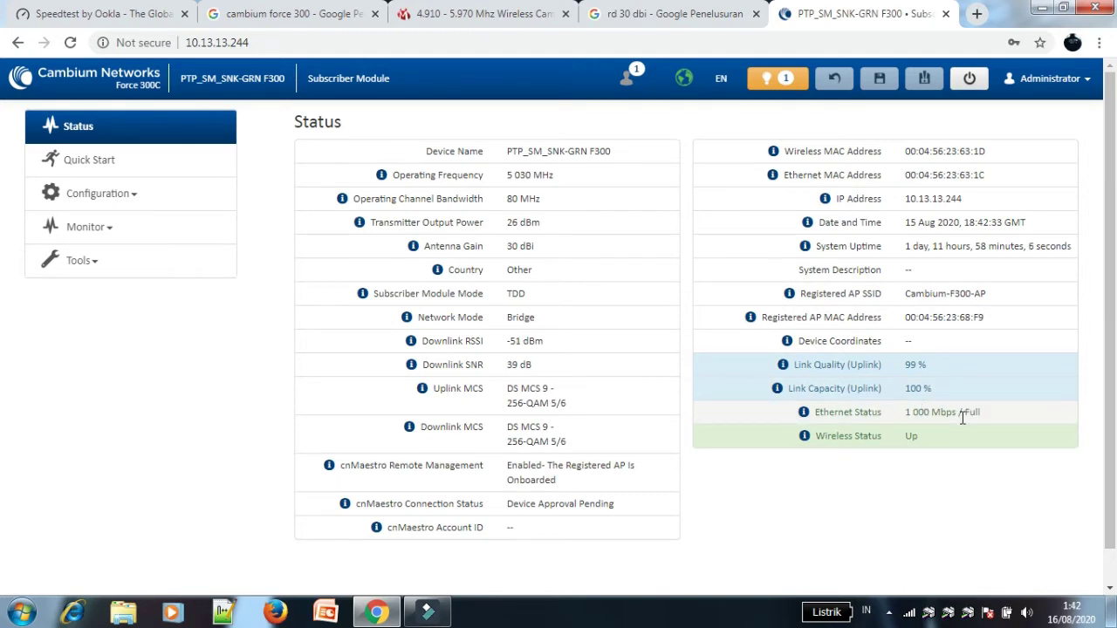
click(114, 265)
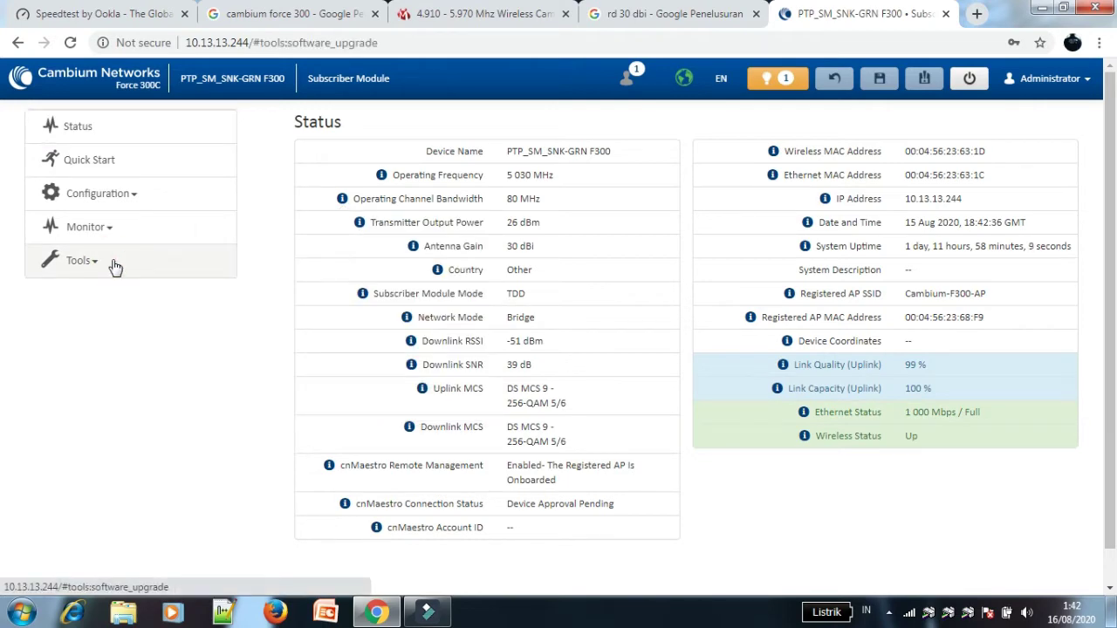
click(114, 265)
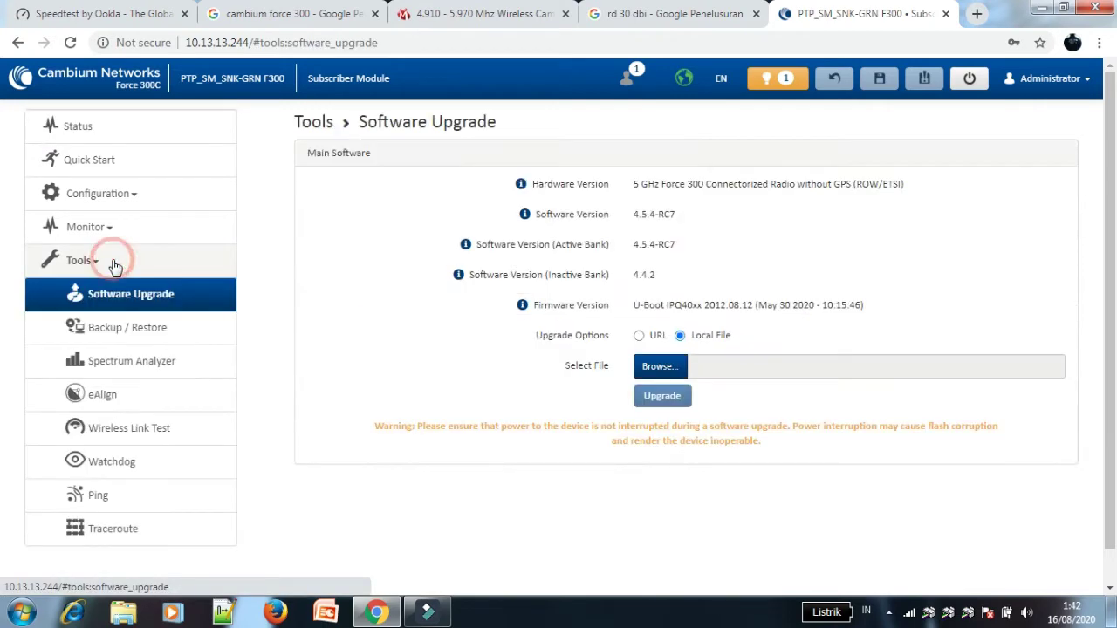
click(130, 395)
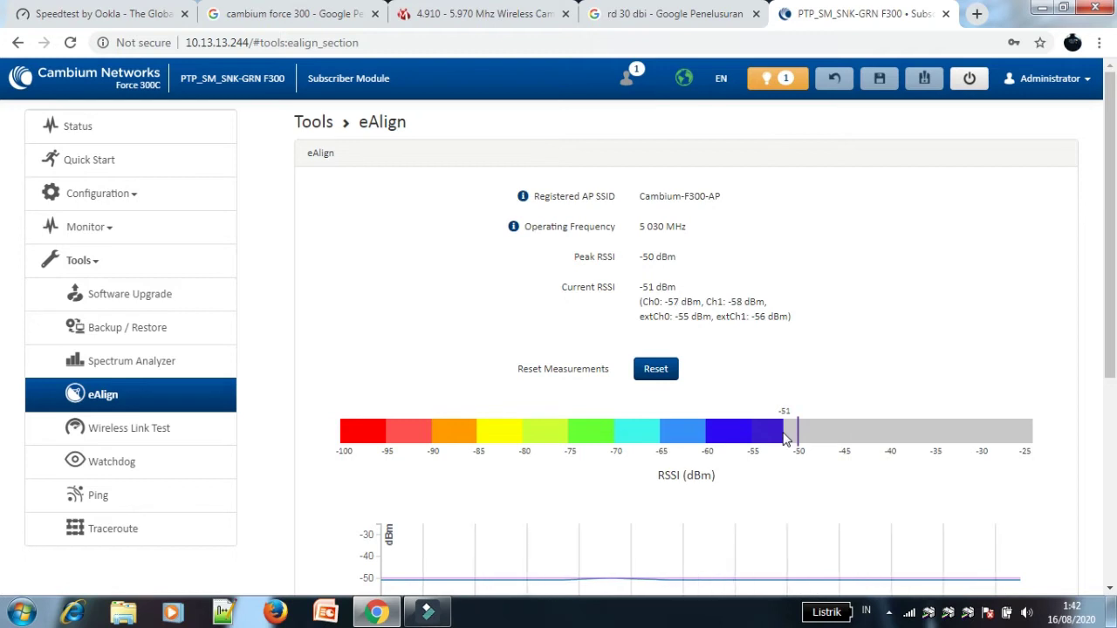
scroll(3, 320, down, 1)
drag(1115, 319, 1105, 247)
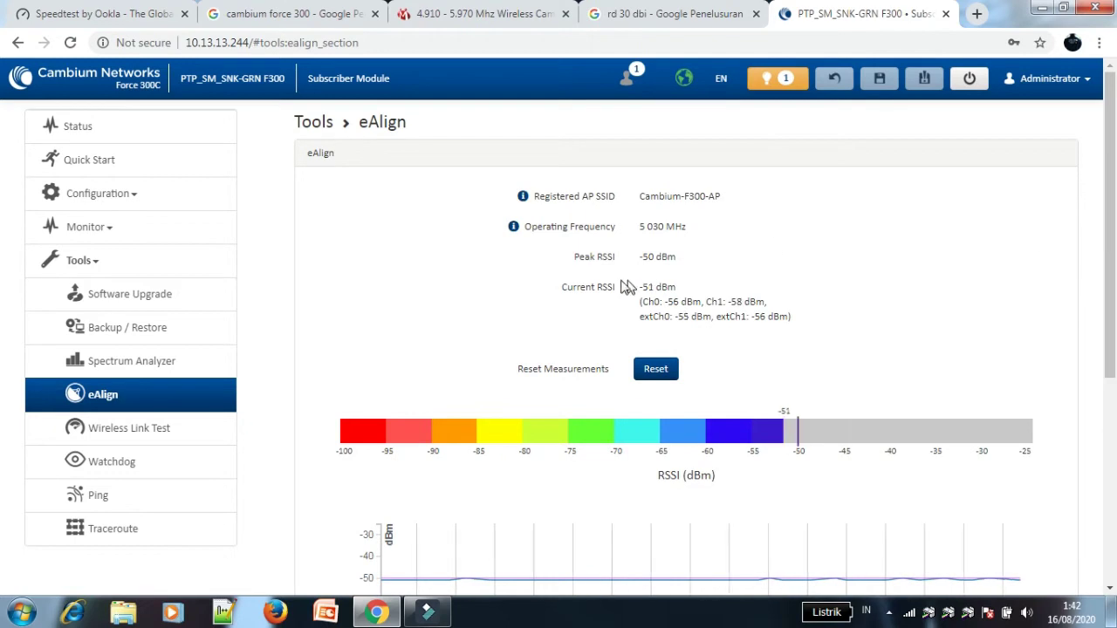
Step: Run the Wireless Link Test twice with large 1500-byte packets for 4 seconds and examine the average throughput chart
click(151, 437)
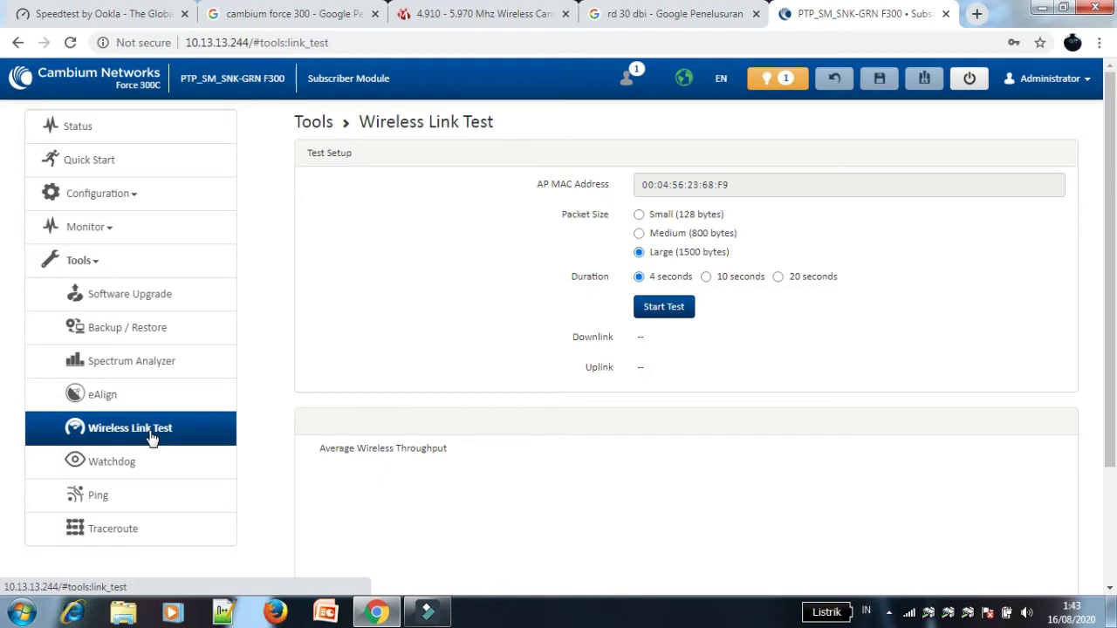
click(673, 308)
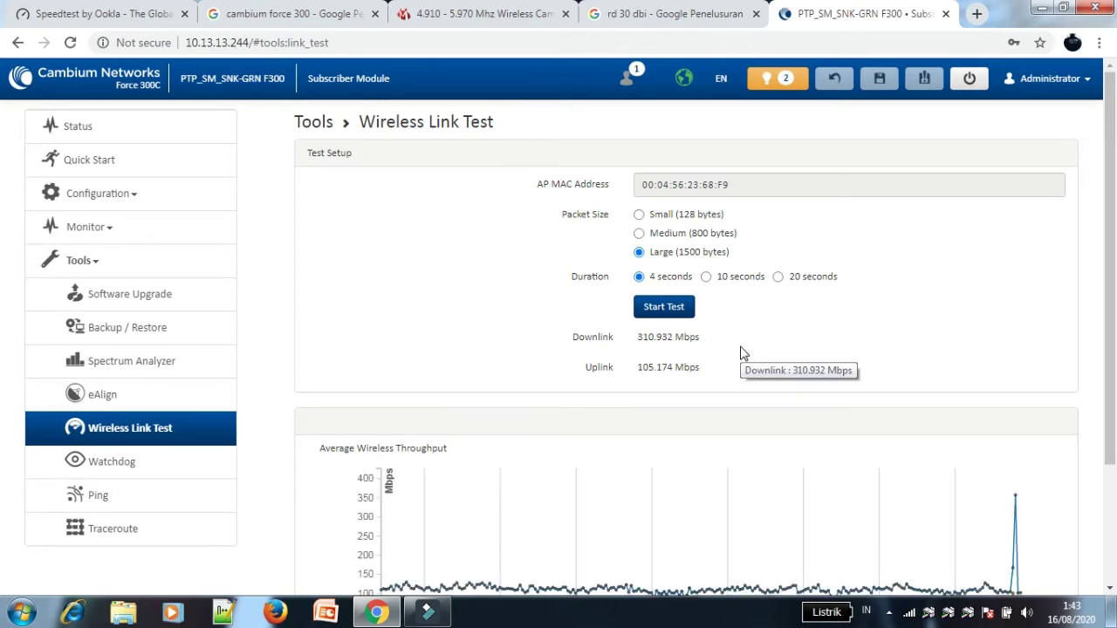
click(667, 311)
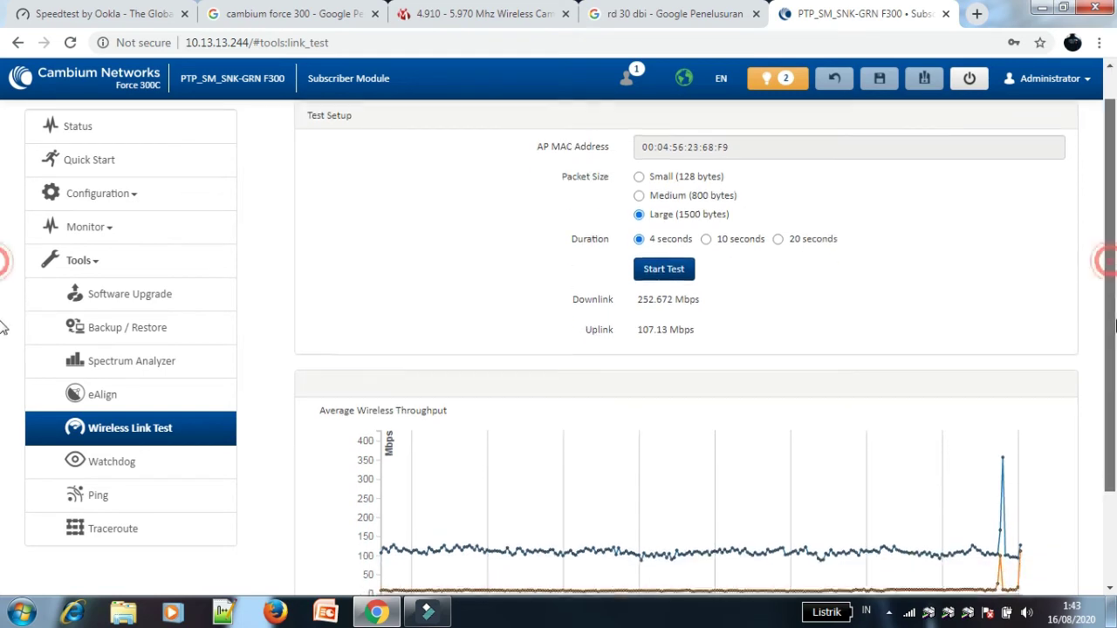
drag(1111, 267, 1111, 345)
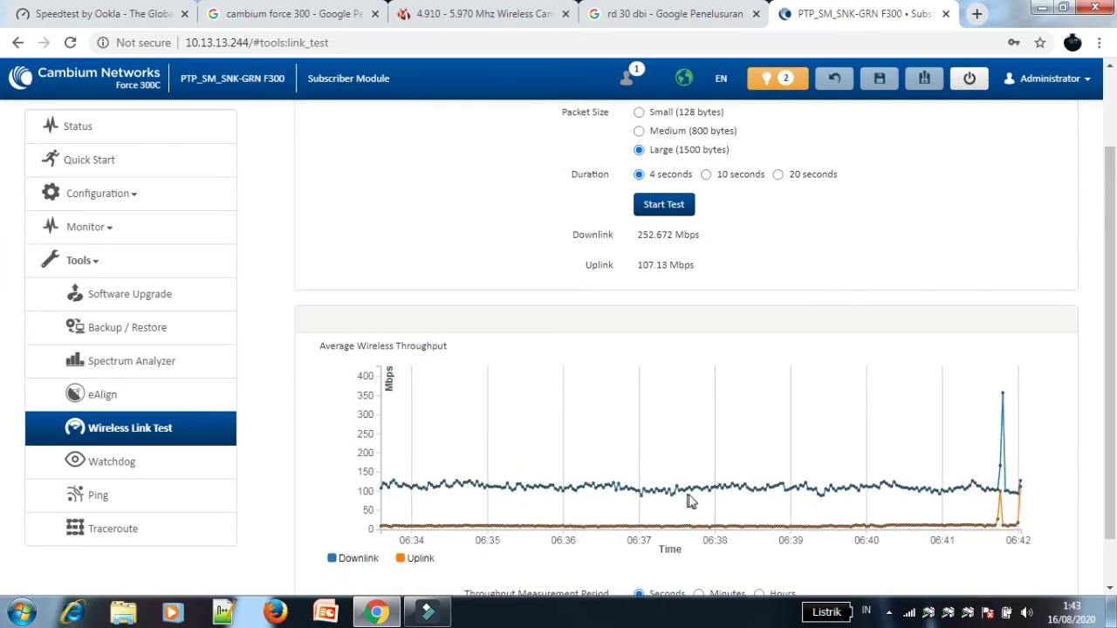
Step: Open the Spectrum Analyzer and examine the scan around the radio's operating channel and the detected interferers
click(157, 365)
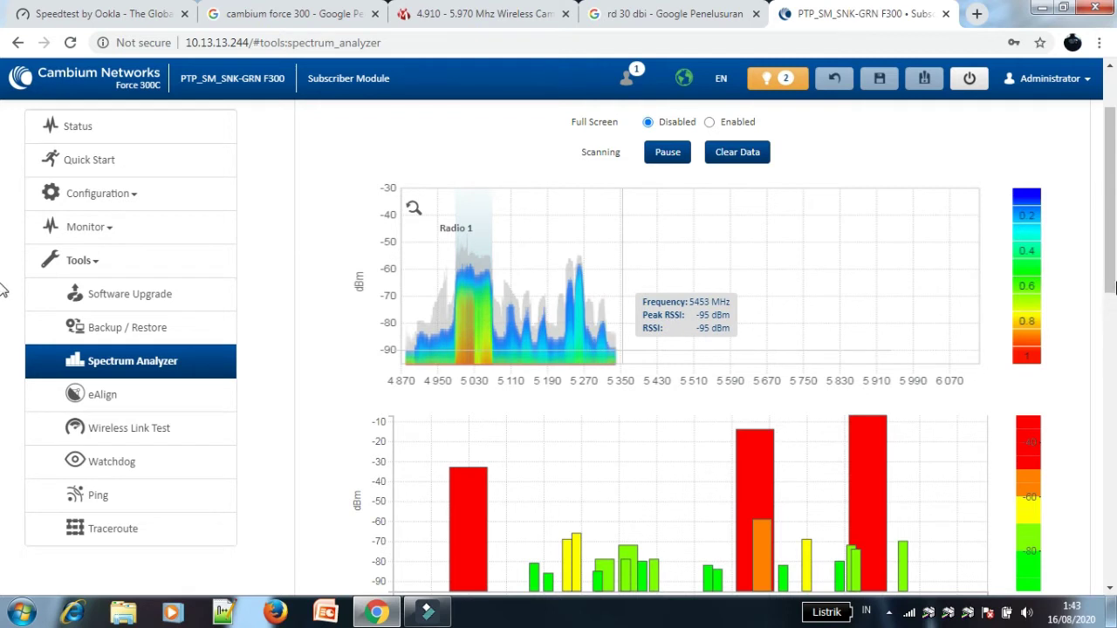
drag(1113, 288, 1113, 323)
mouse_move(479, 463)
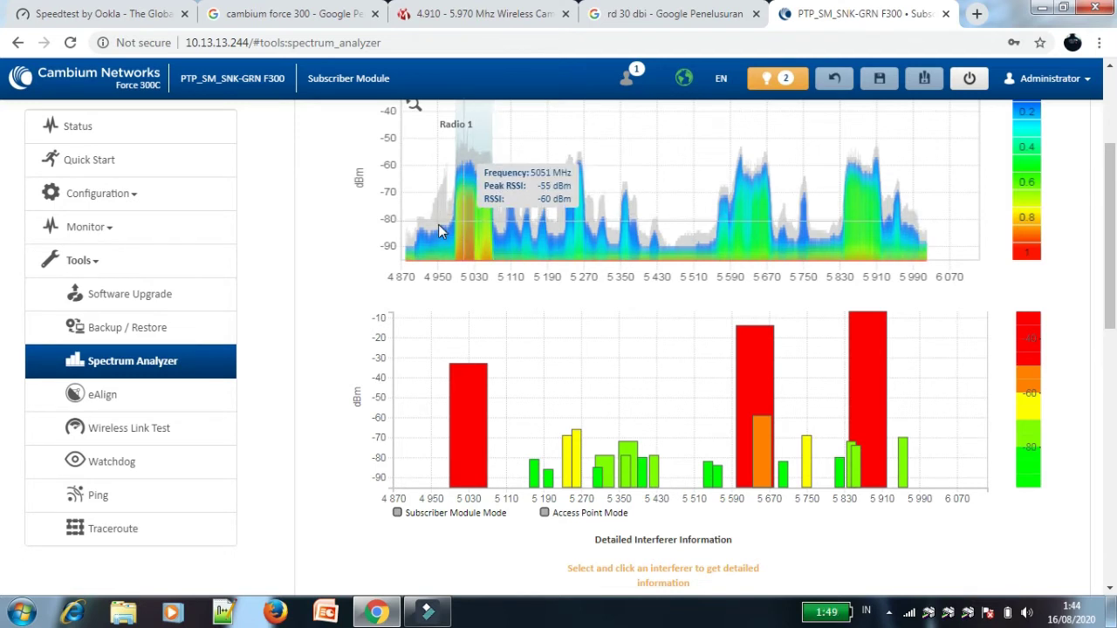
mouse_move(456, 419)
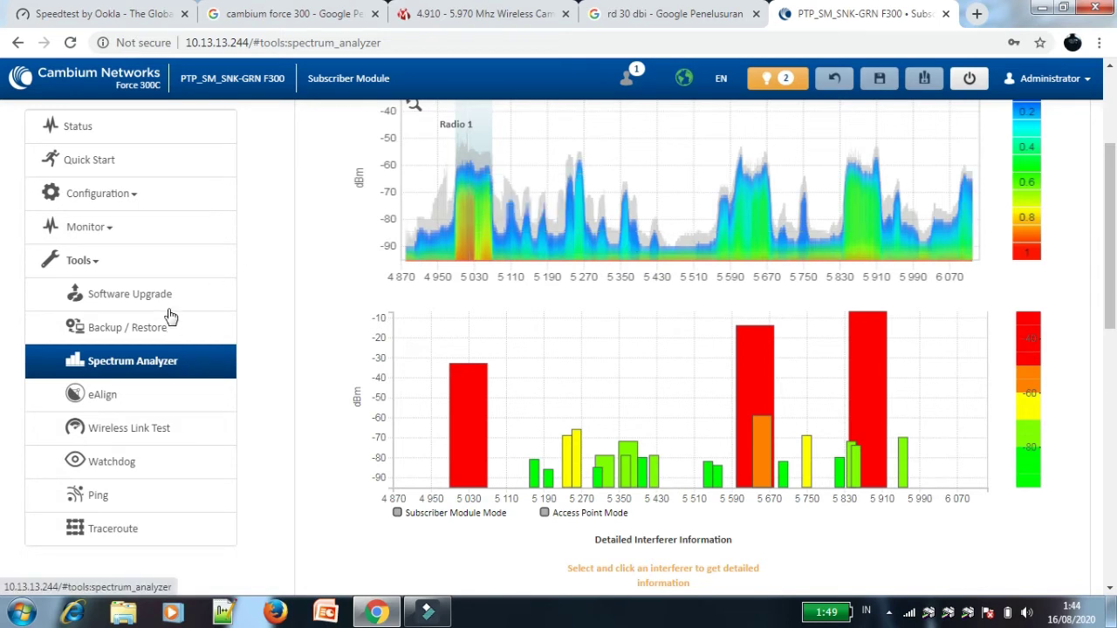
Step: Leave the Spectrum Analyzer and open the radio configuration page
click(103, 228)
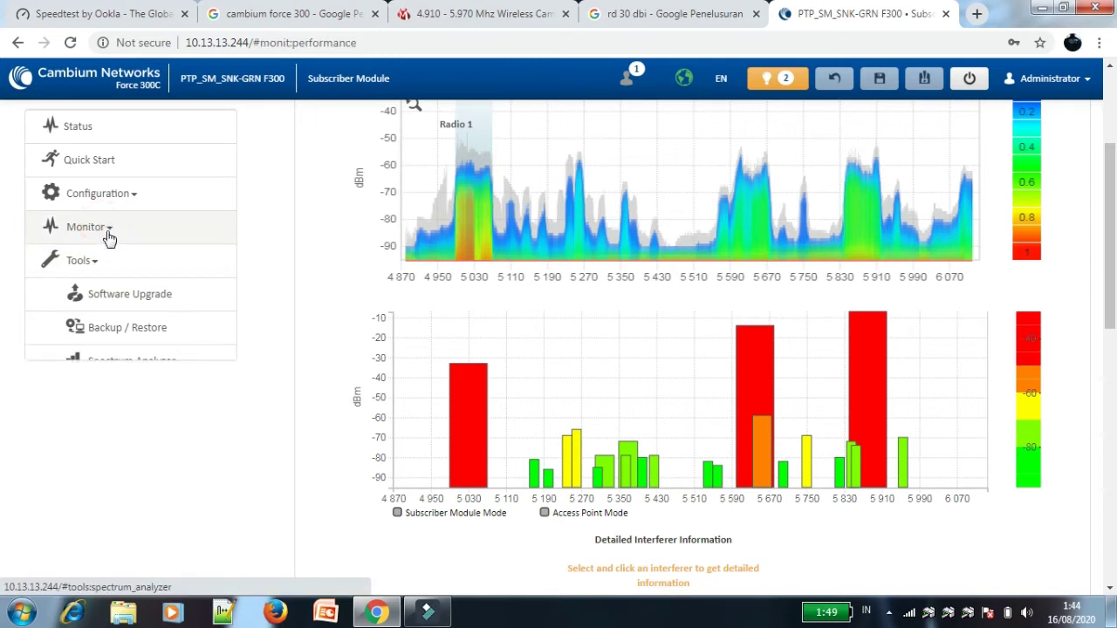
click(108, 232)
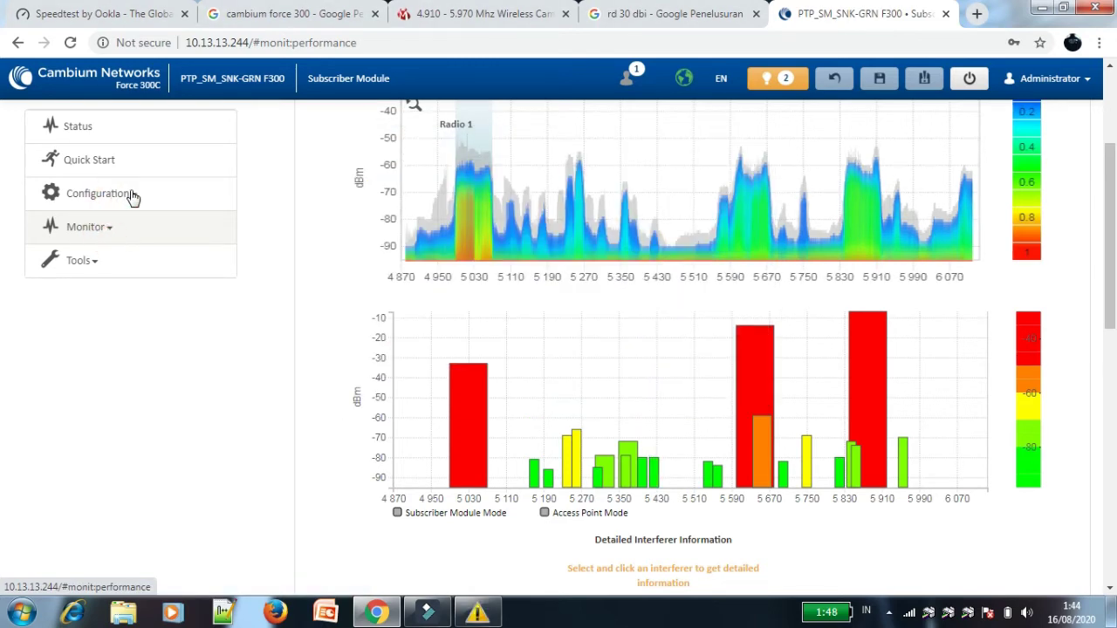
click(130, 195)
click(132, 197)
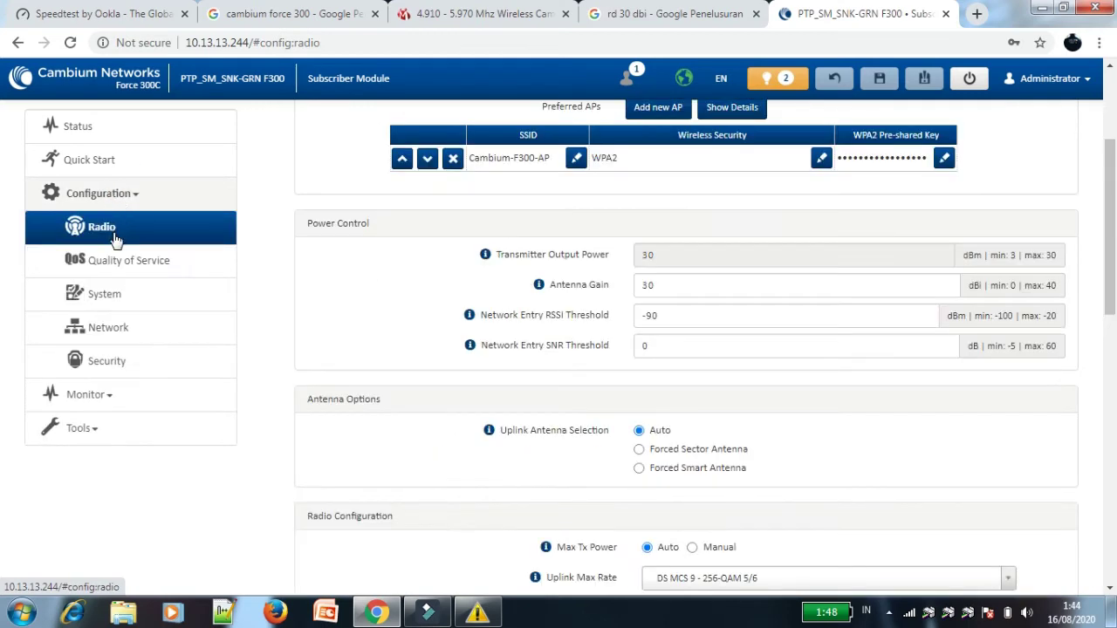
Step: Review the Performance, Throughput Chart, Wireless and System monitoring pages of the subscriber module
click(110, 392)
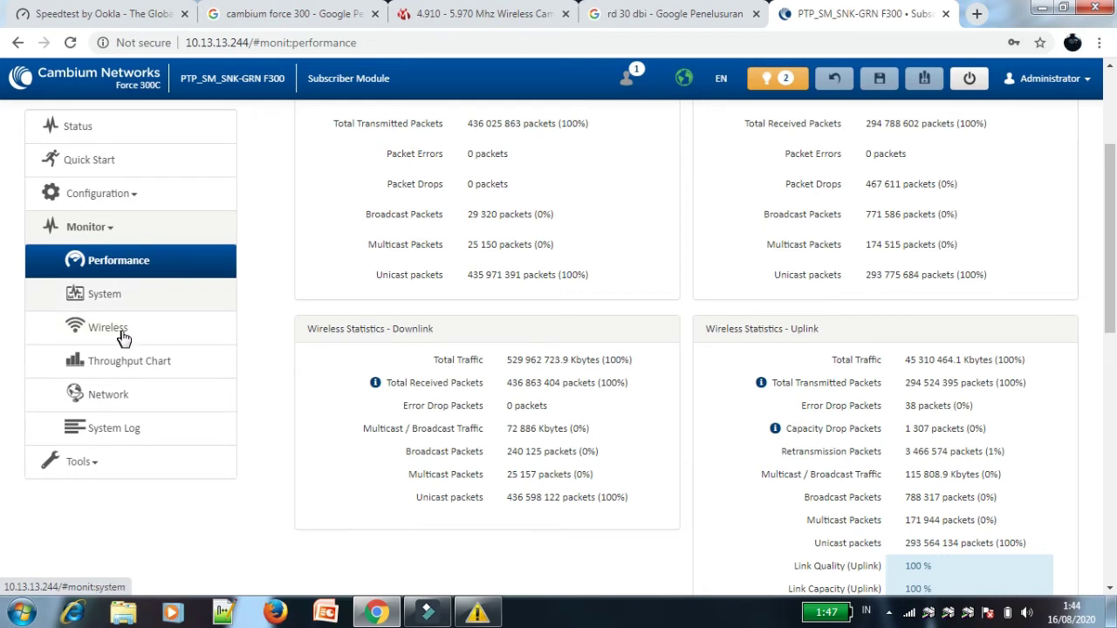
click(140, 362)
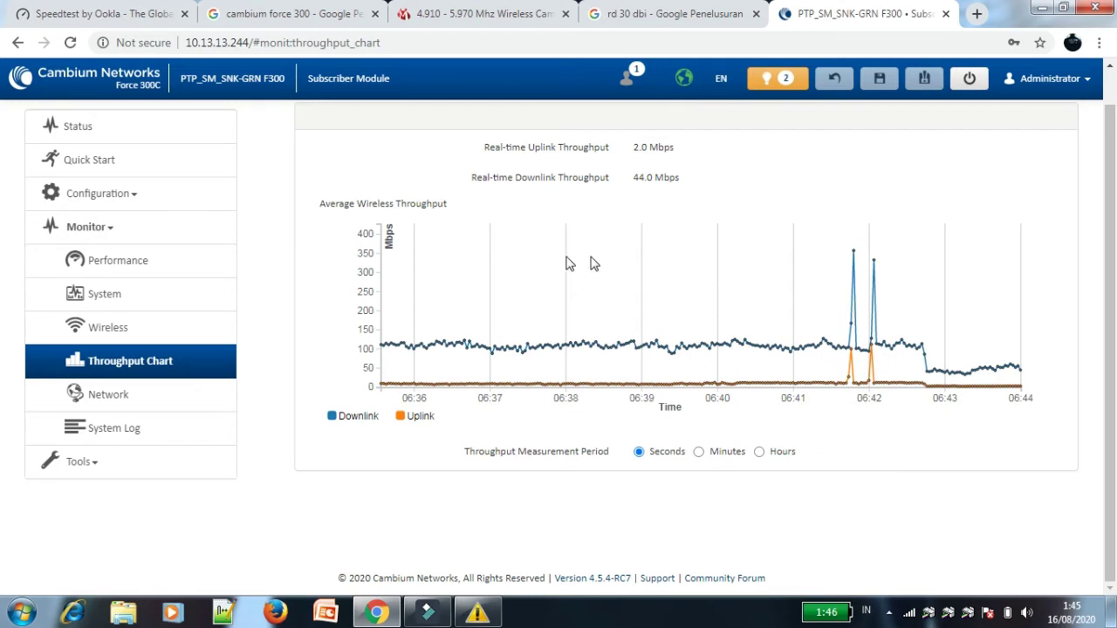
click(119, 335)
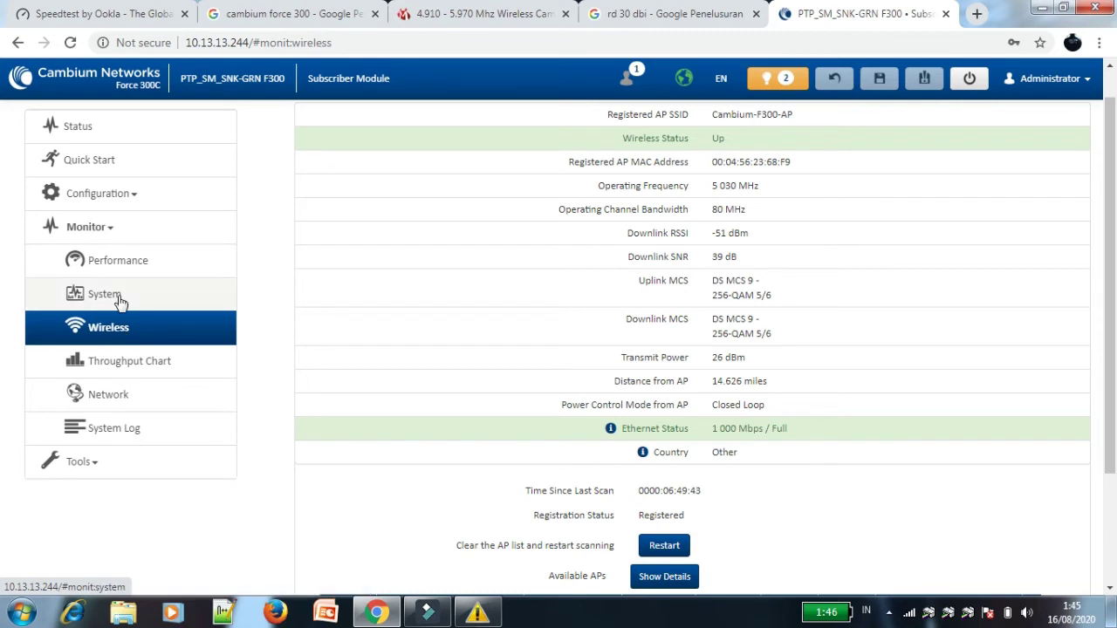
click(119, 301)
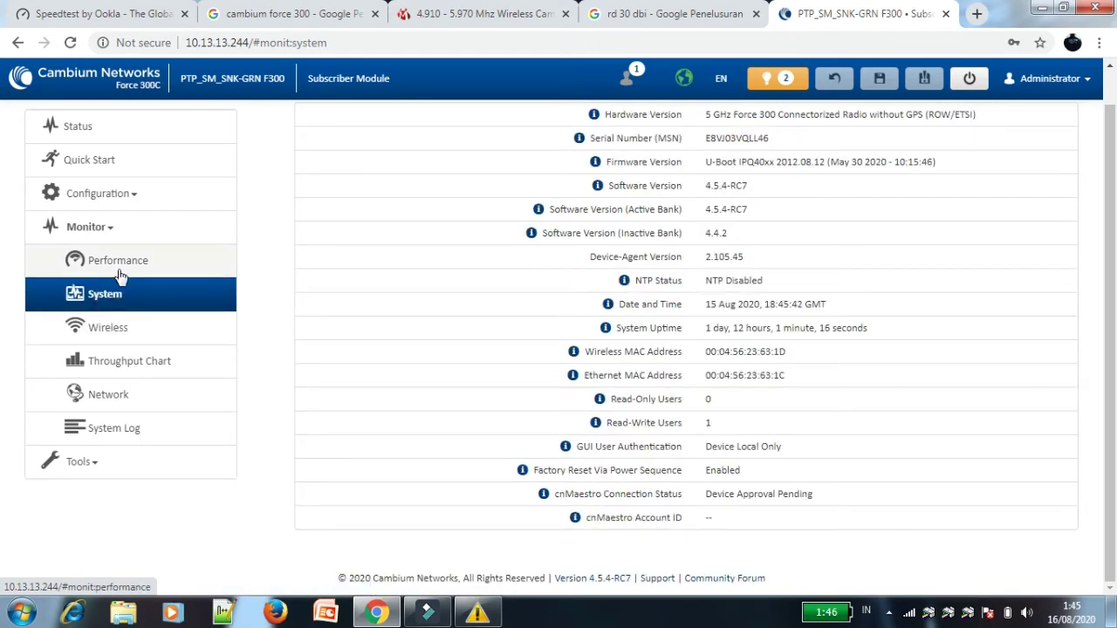
click(121, 262)
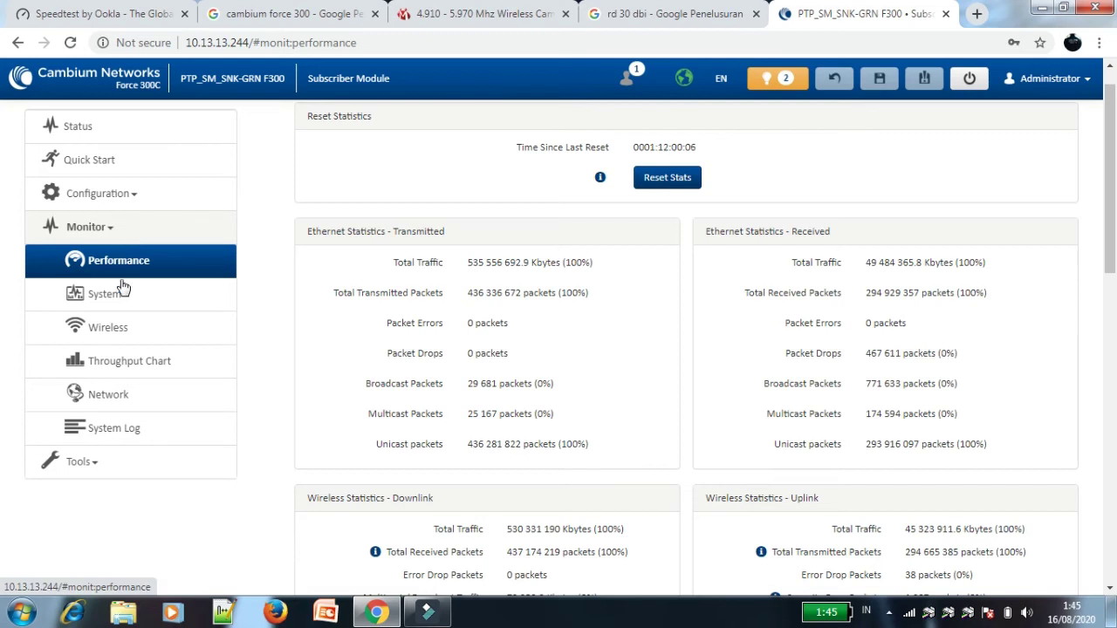
Step: Examine the radio configuration, including radio mode, preferred APs, power control, antenna options and the 80 MHz frequency scan list
click(135, 196)
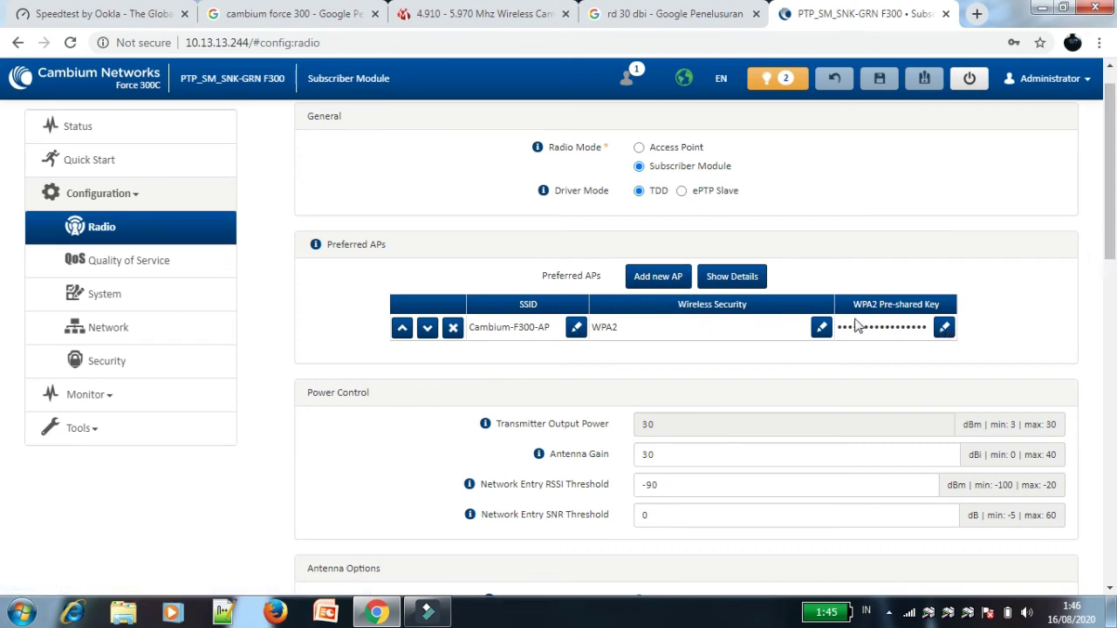
drag(1111, 197, 1111, 228)
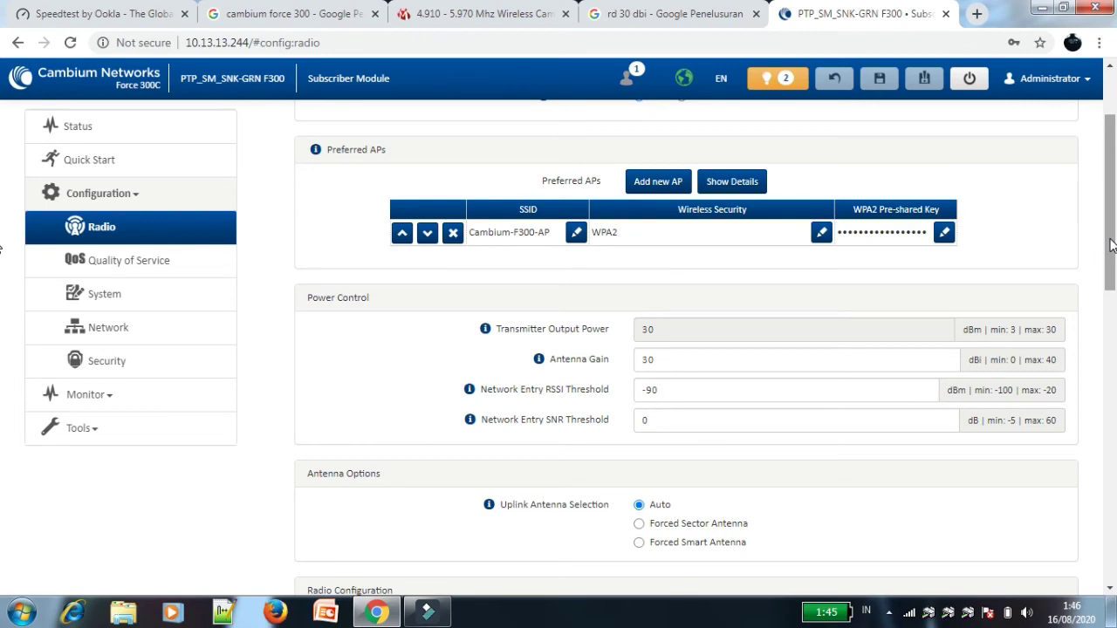
drag(1112, 245, 1102, 346)
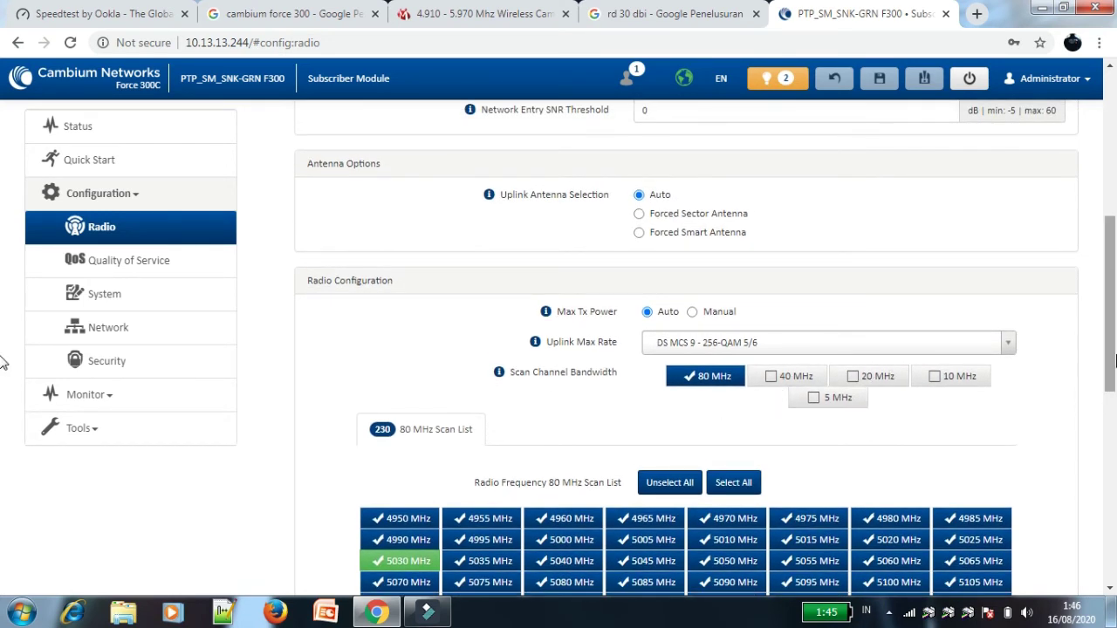
scroll(1102, 392, down, 5)
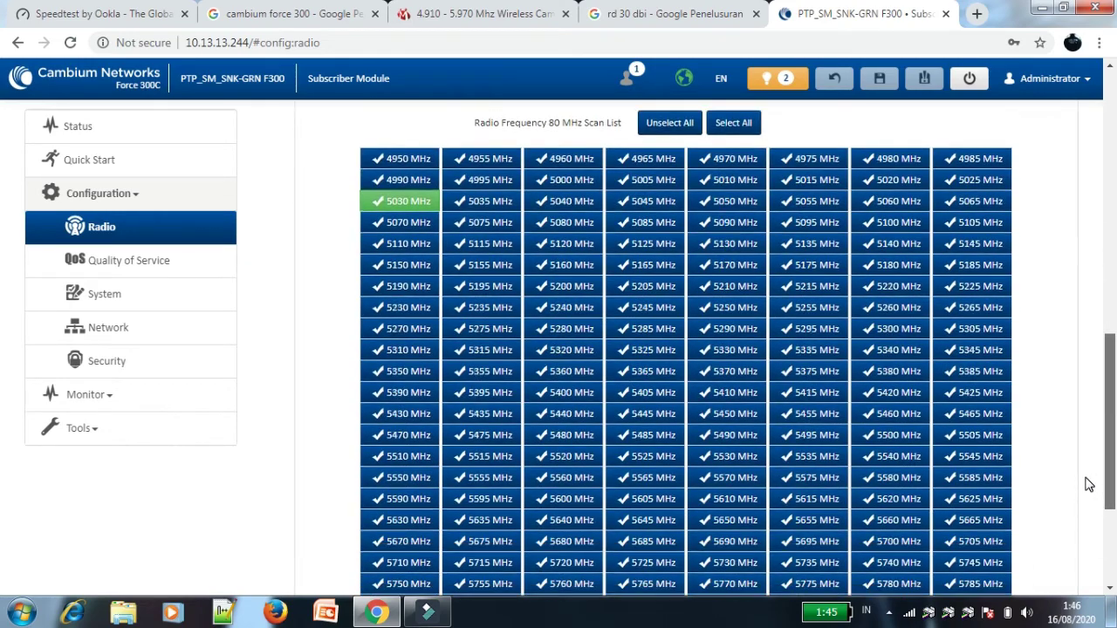
scroll(1085, 446, up, 3)
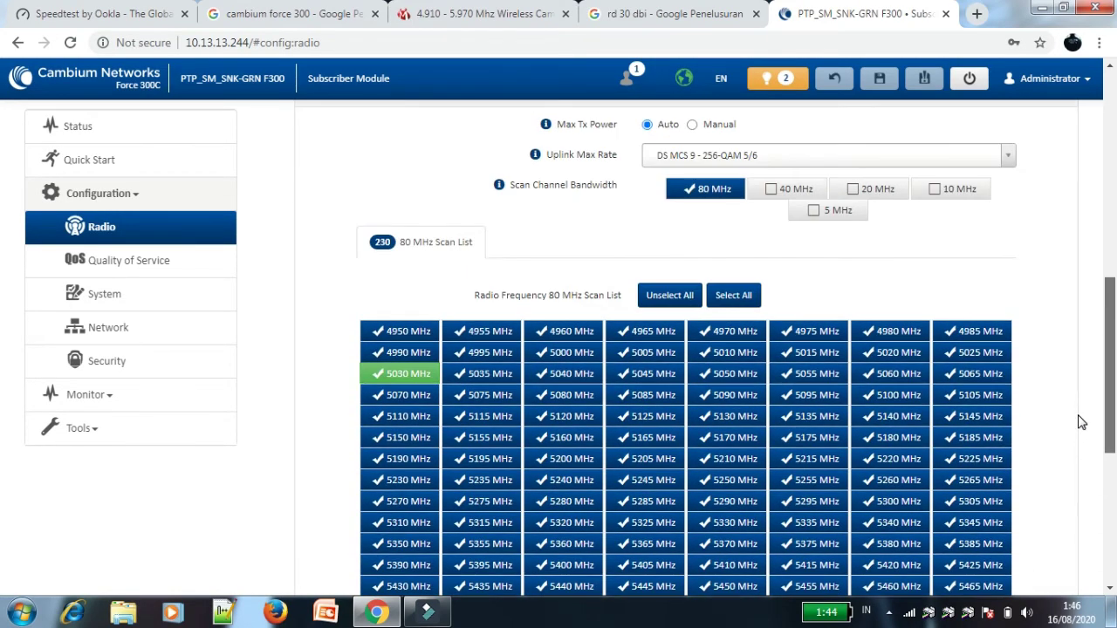
scroll(1076, 400, down, 3)
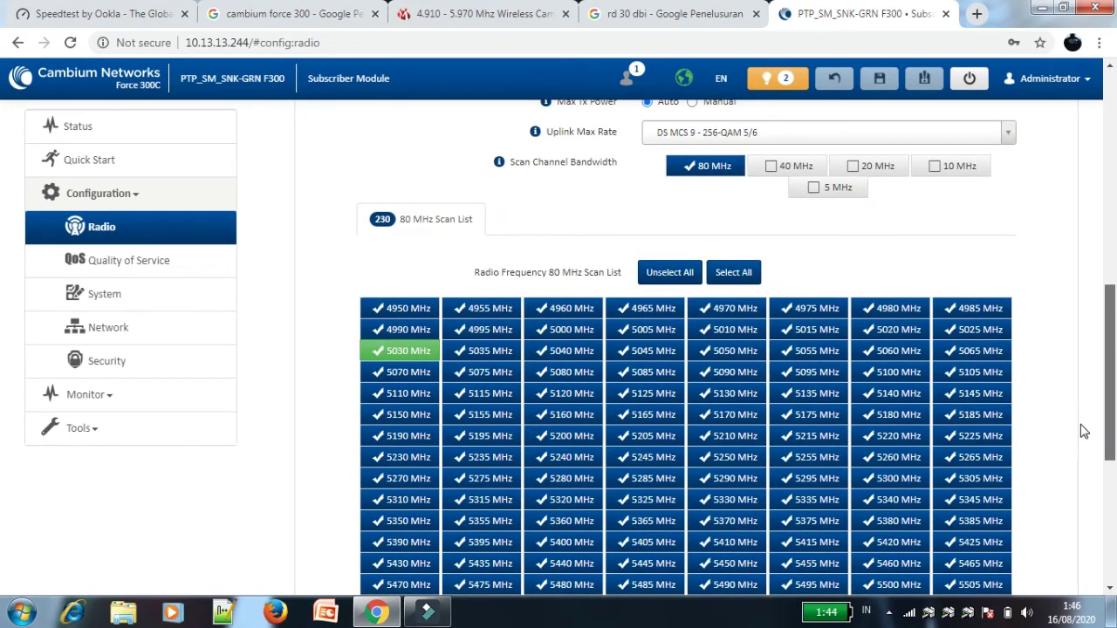
scroll(1095, 480, down, 1)
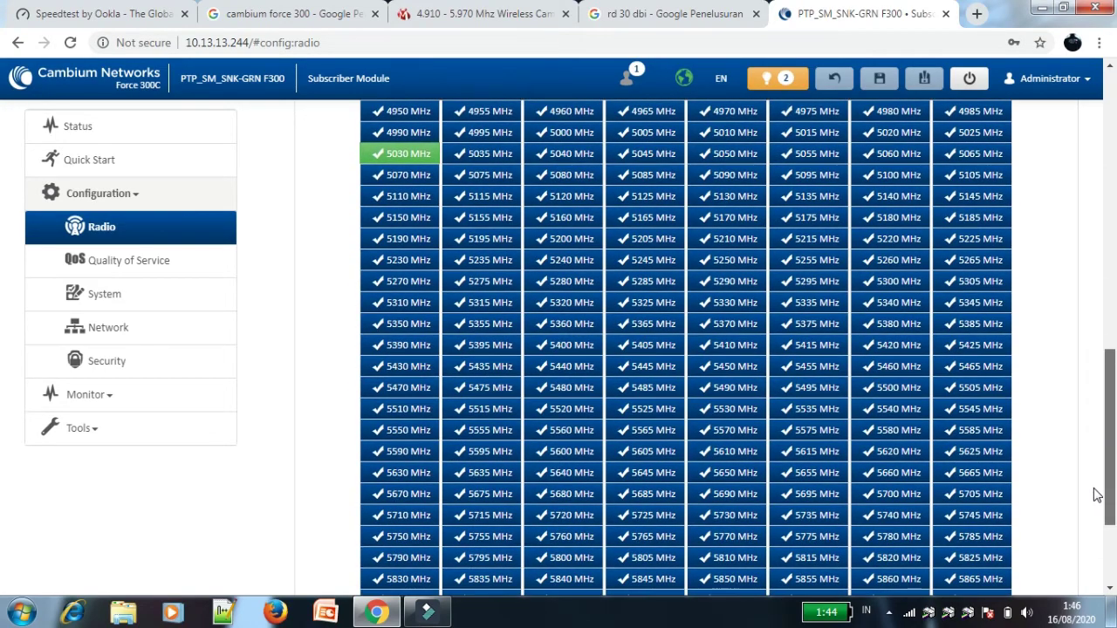
scroll(1059, 354, up, 9)
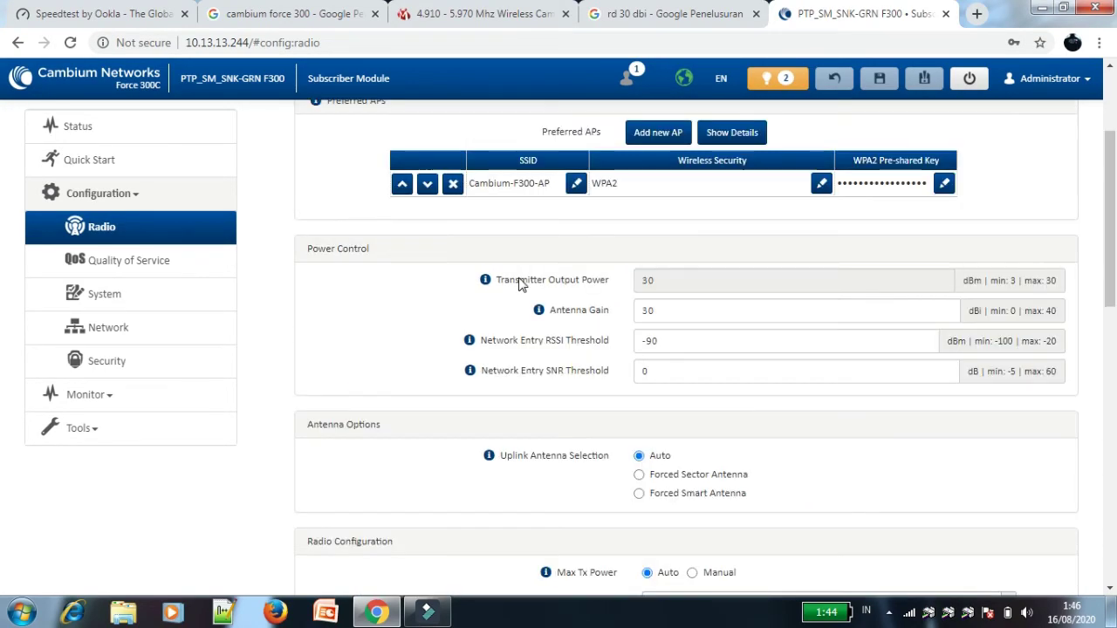
Step: Return to the eAlign tool to check the link's signal level again
click(118, 198)
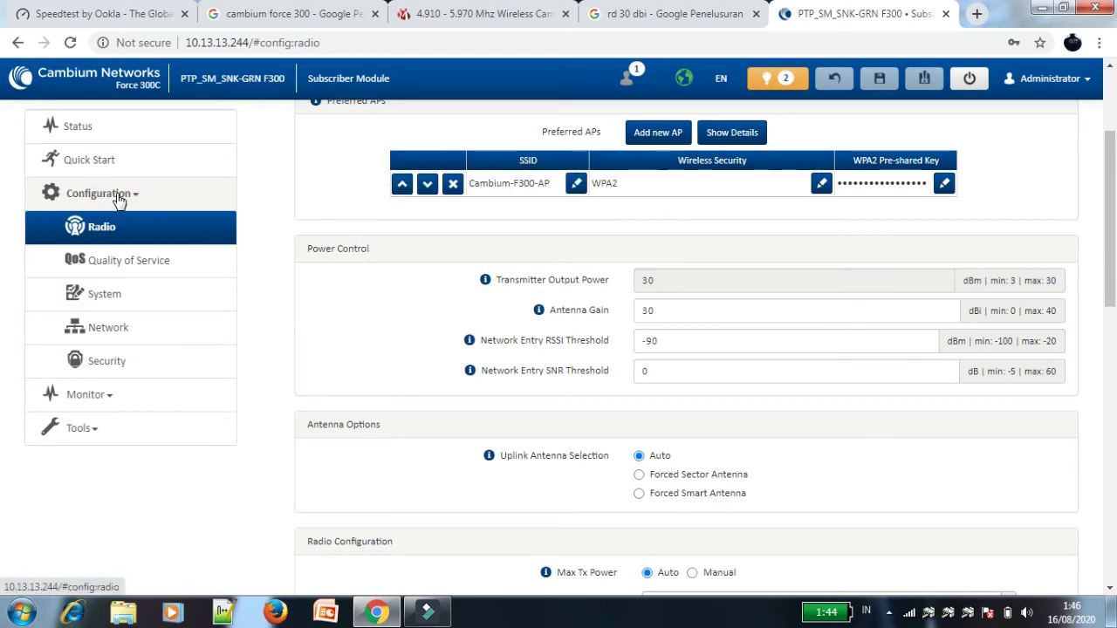
click(95, 434)
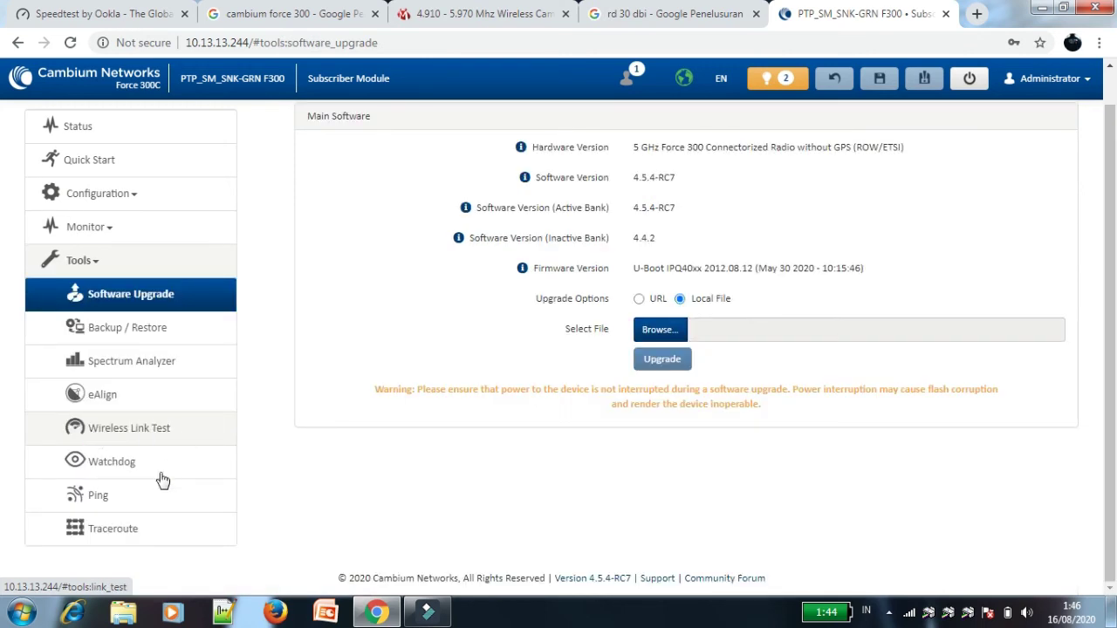
click(126, 399)
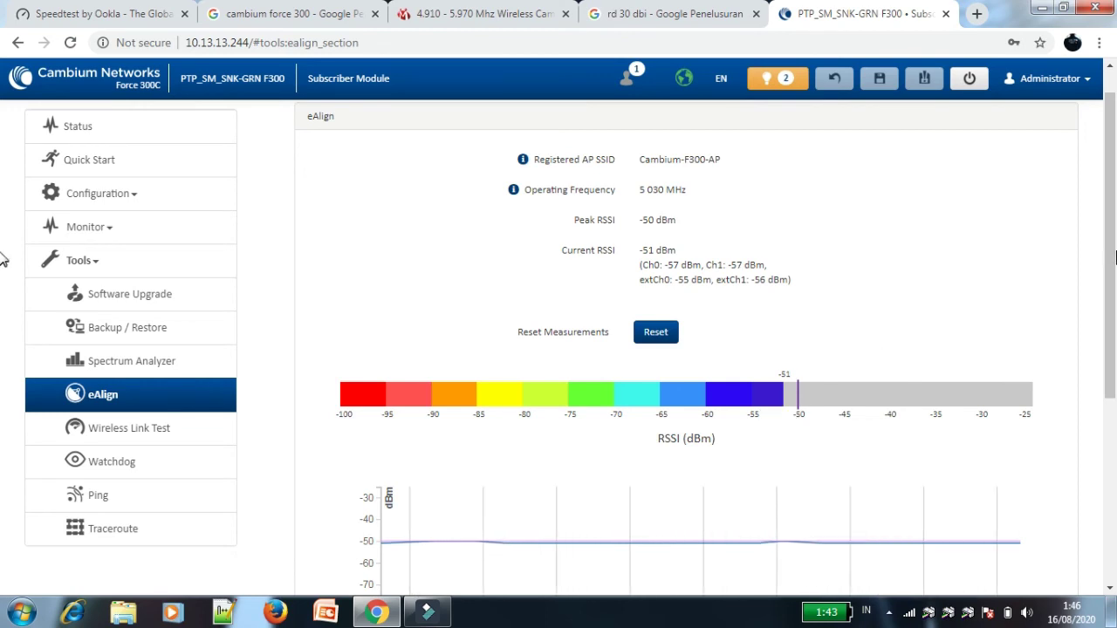
Step: Check the eAlign signal chart and run a 4-second Wireless Link Test with large 1500-byte packets
drag(1112, 304, 1111, 270)
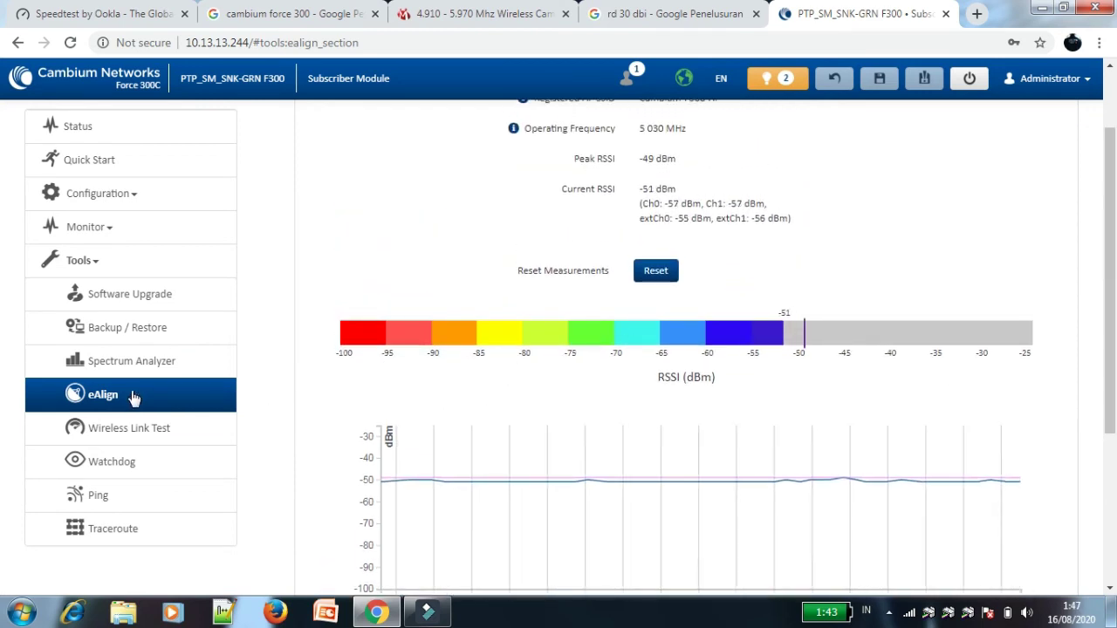
click(122, 430)
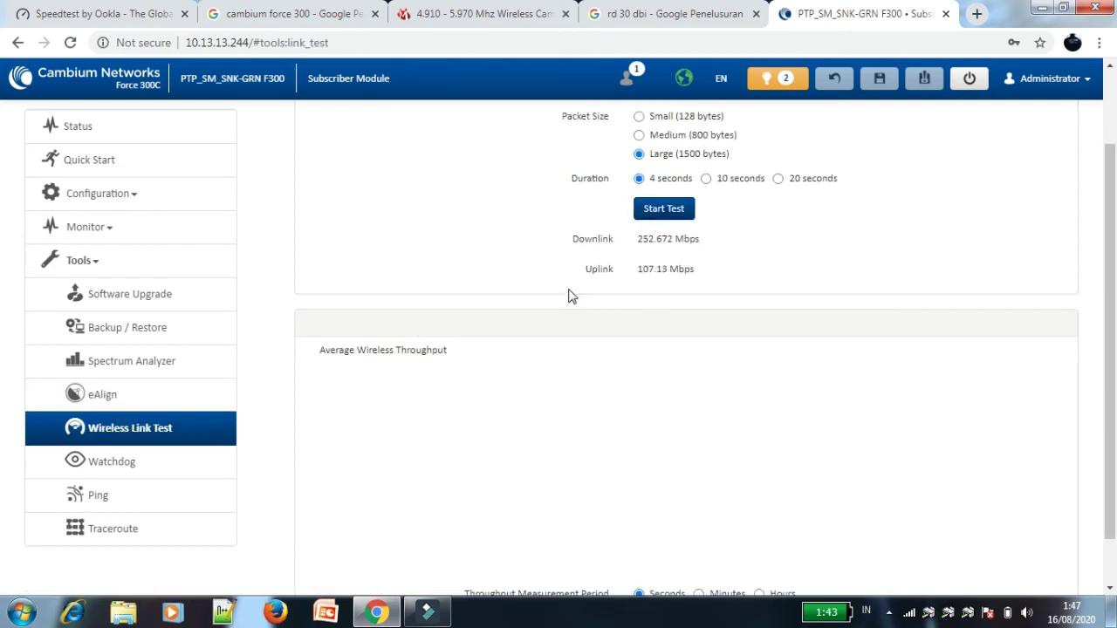
click(670, 209)
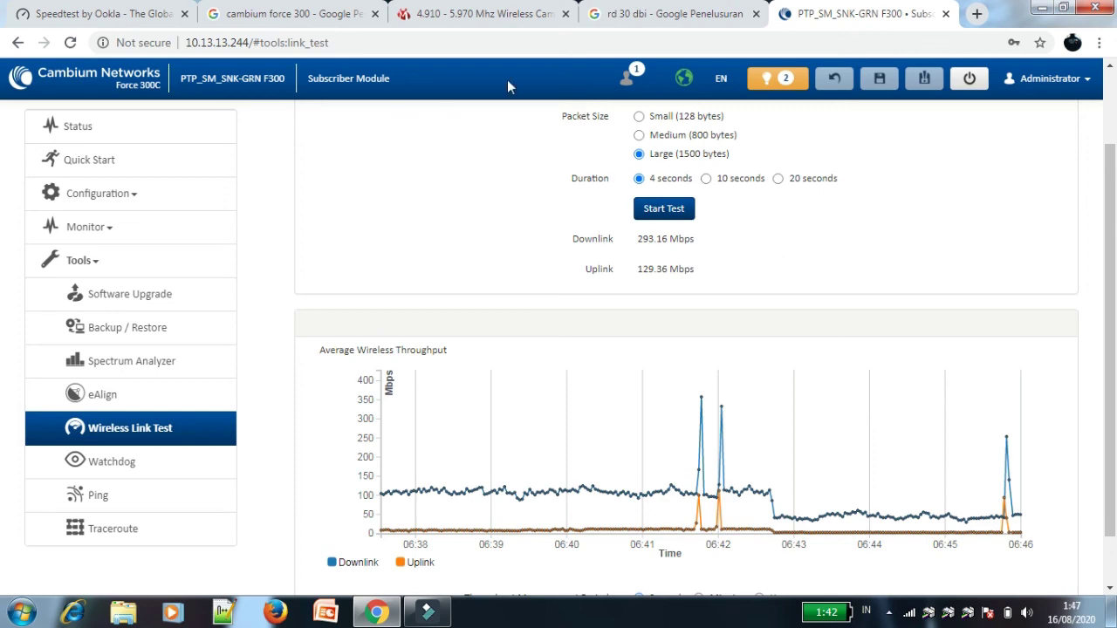
Step: Review the reference images of the Ubiquiti RocketDish 30 dBi antenna and the Cambium ePMP Force 300 CSM radio
click(672, 11)
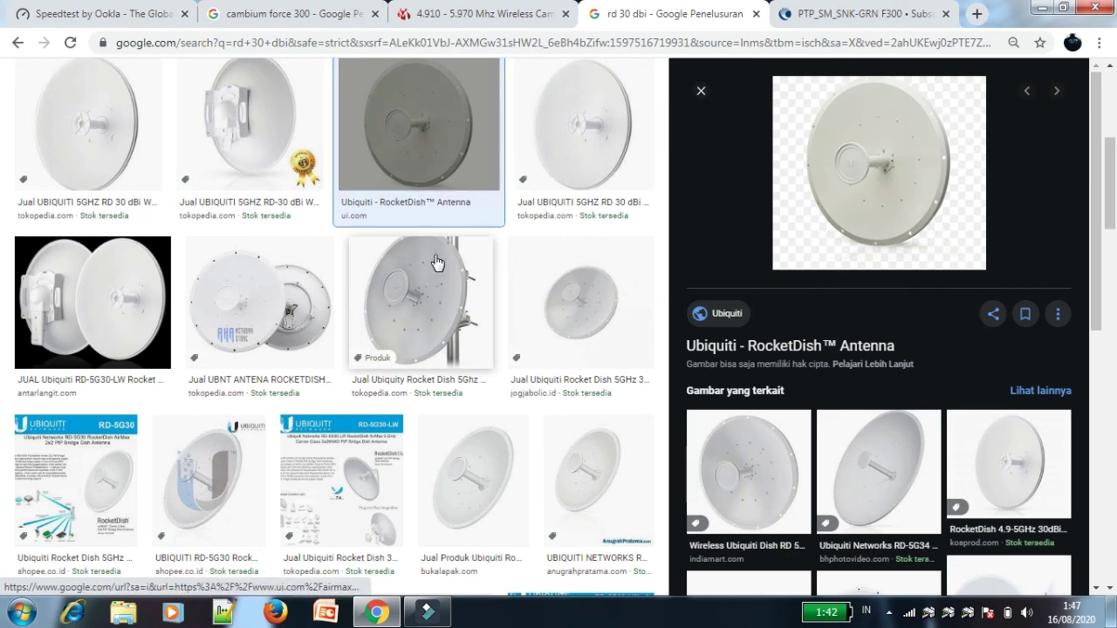
click(248, 16)
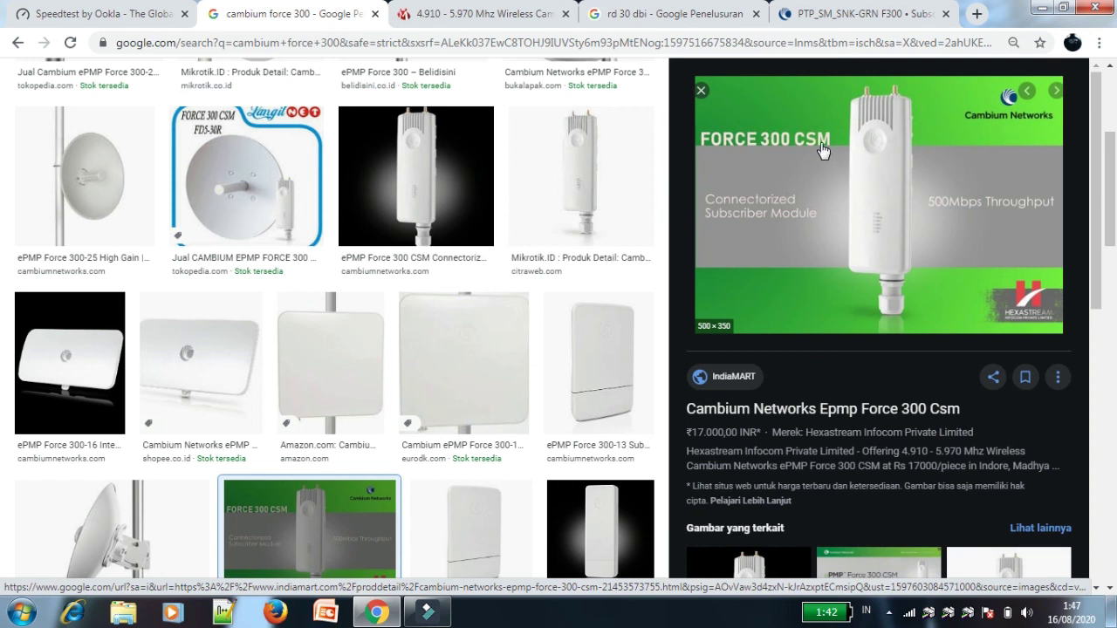
click(496, 15)
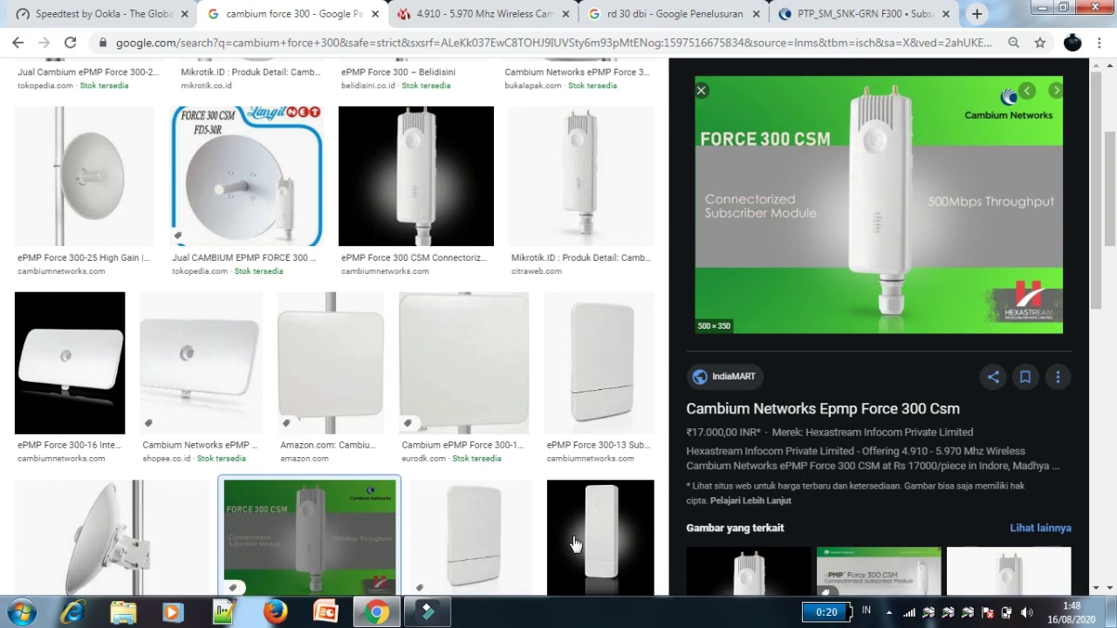
click(441, 618)
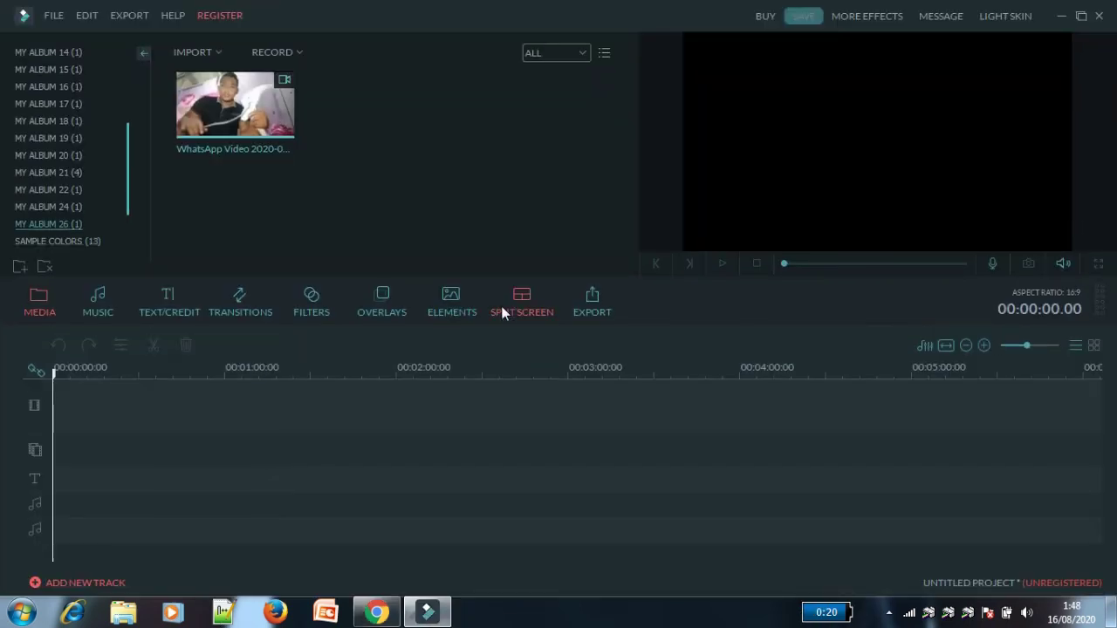